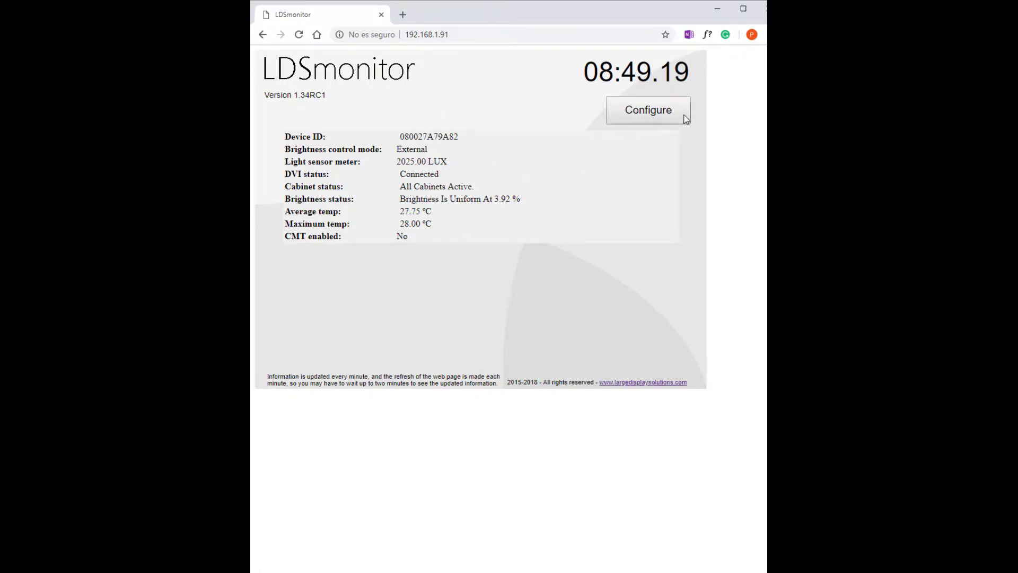
- Sign in to the device configuration with the saved credentials and examine the registration, IP configuration and password pages before exiting
click(651, 115)
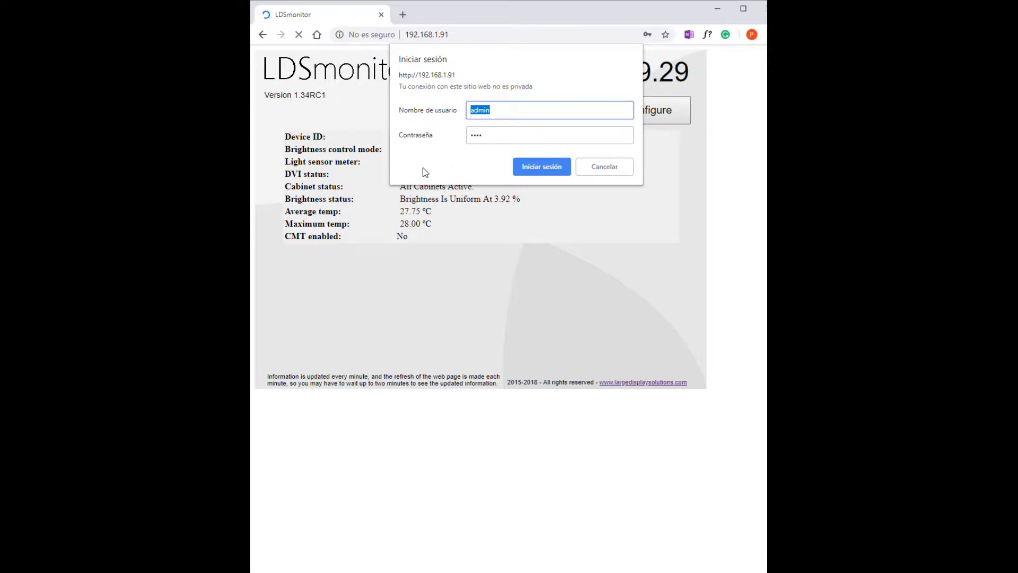
click(537, 167)
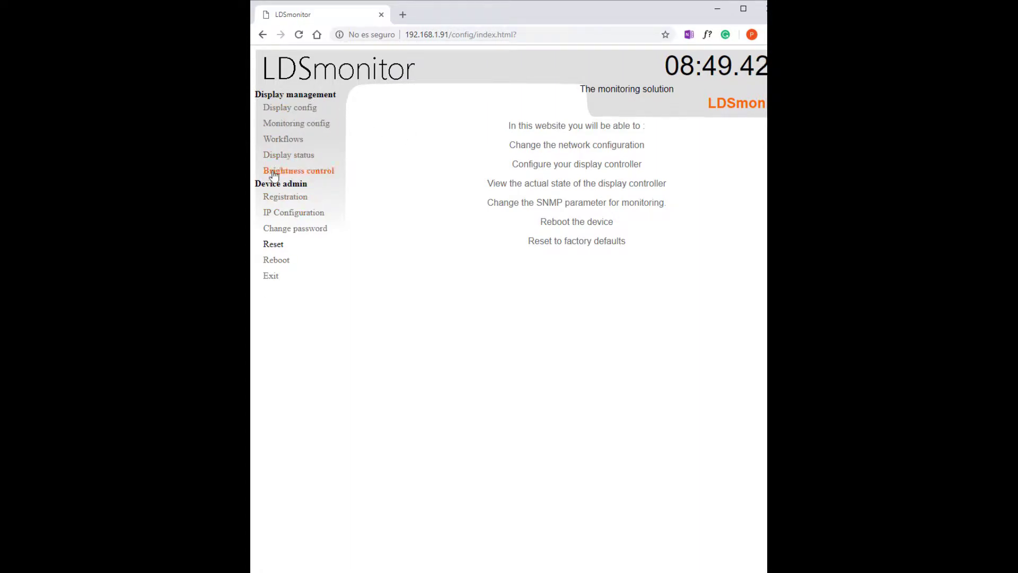
click(300, 201)
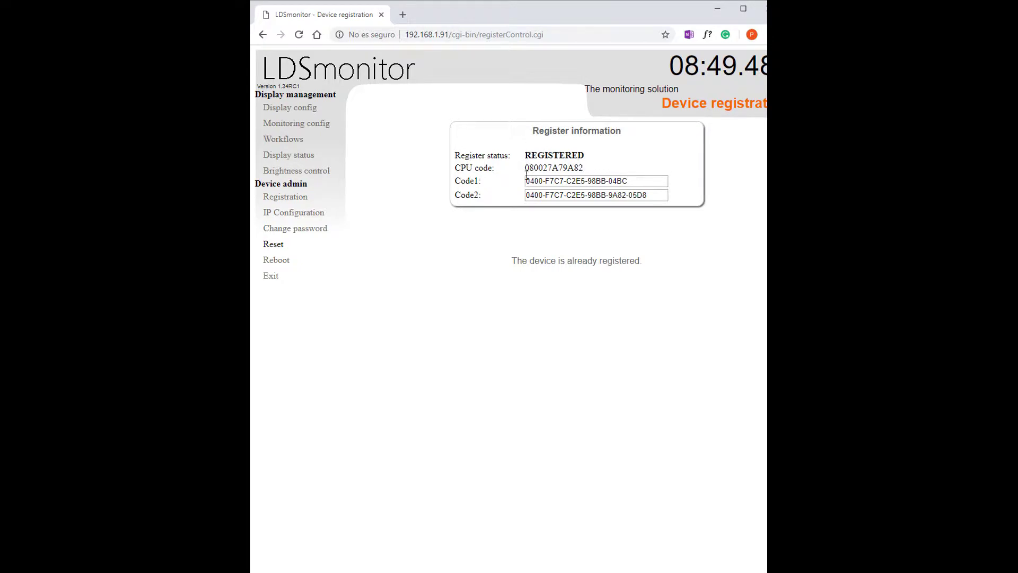
click(320, 214)
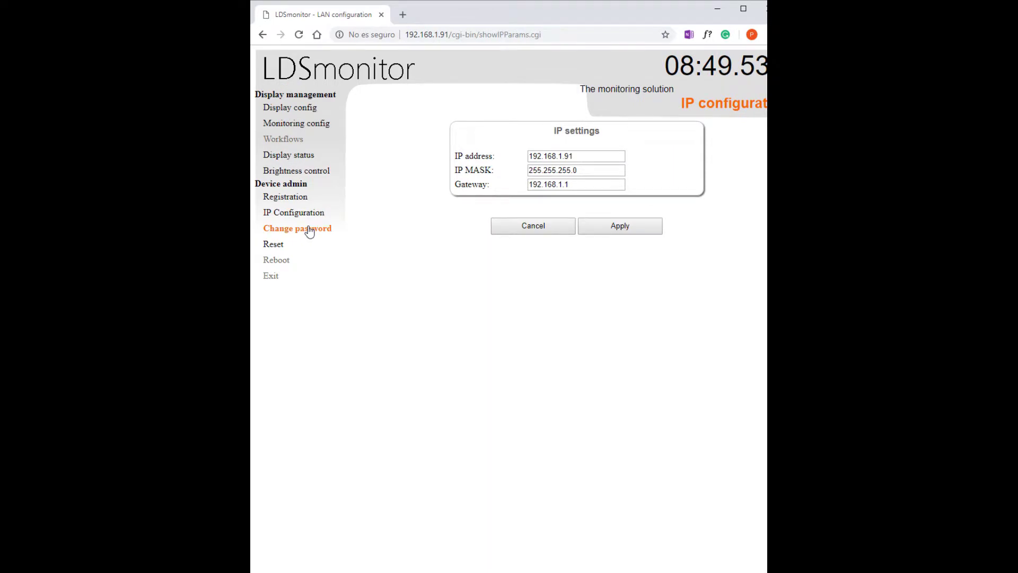
click(310, 232)
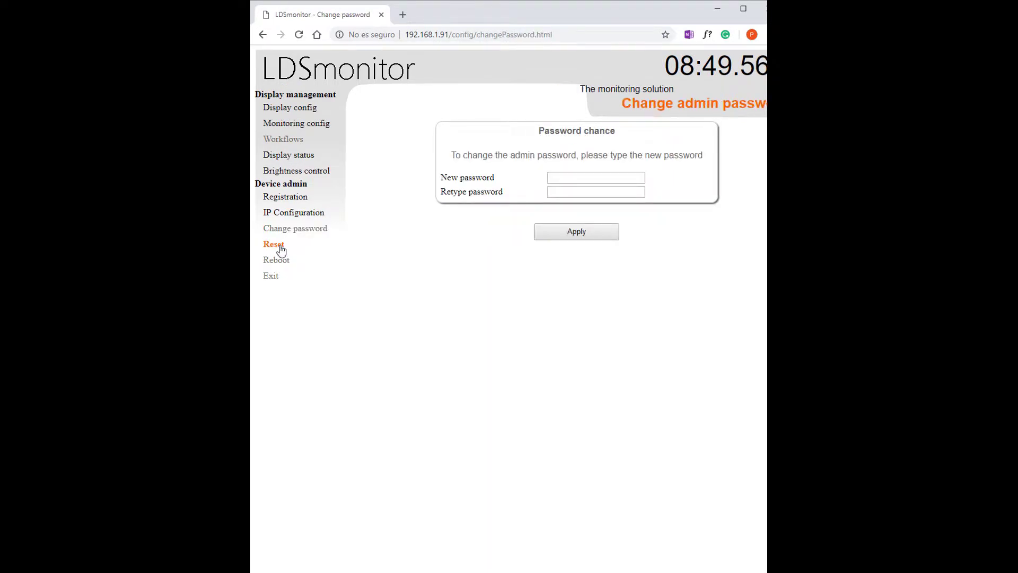
click(272, 276)
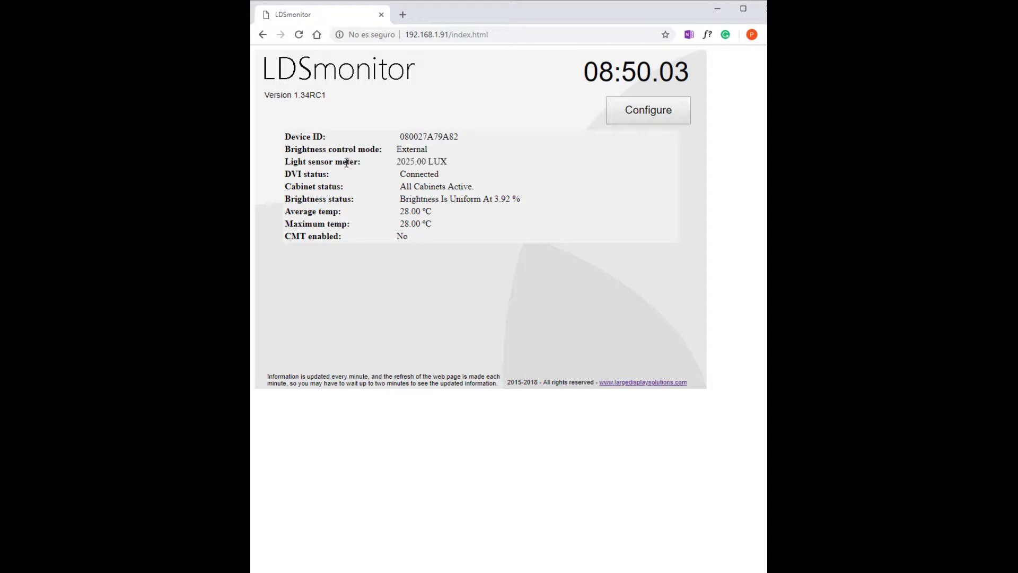
- Reenter the configuration area and examine the display configuration page, including its Color Matrix Technology section
click(642, 111)
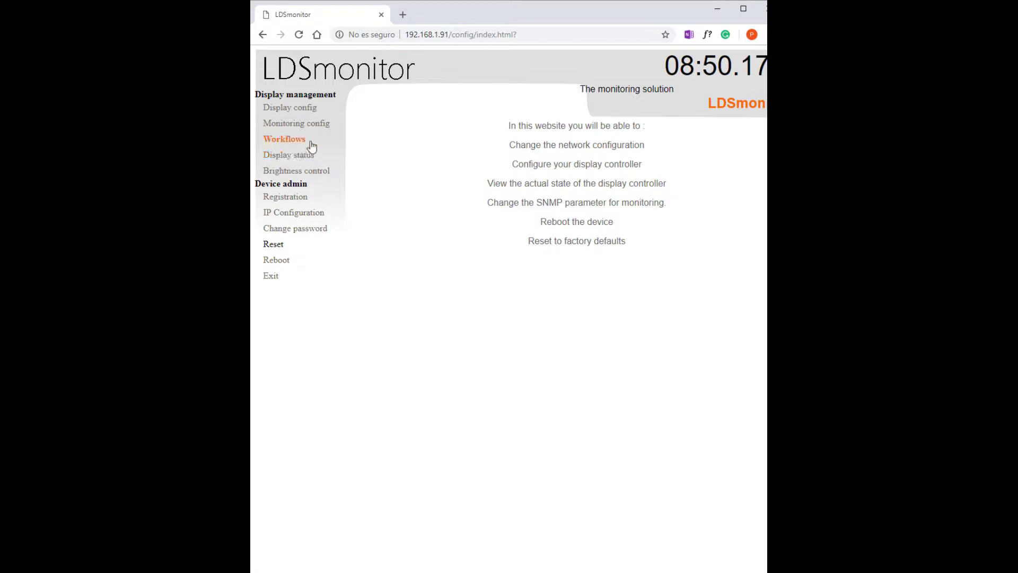
click(310, 109)
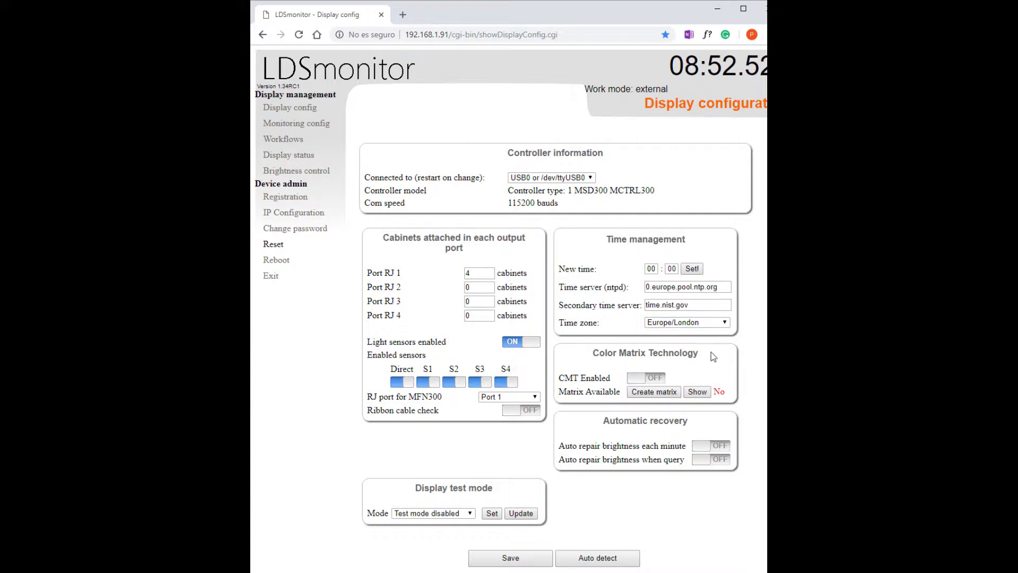
drag(700, 353, 596, 351)
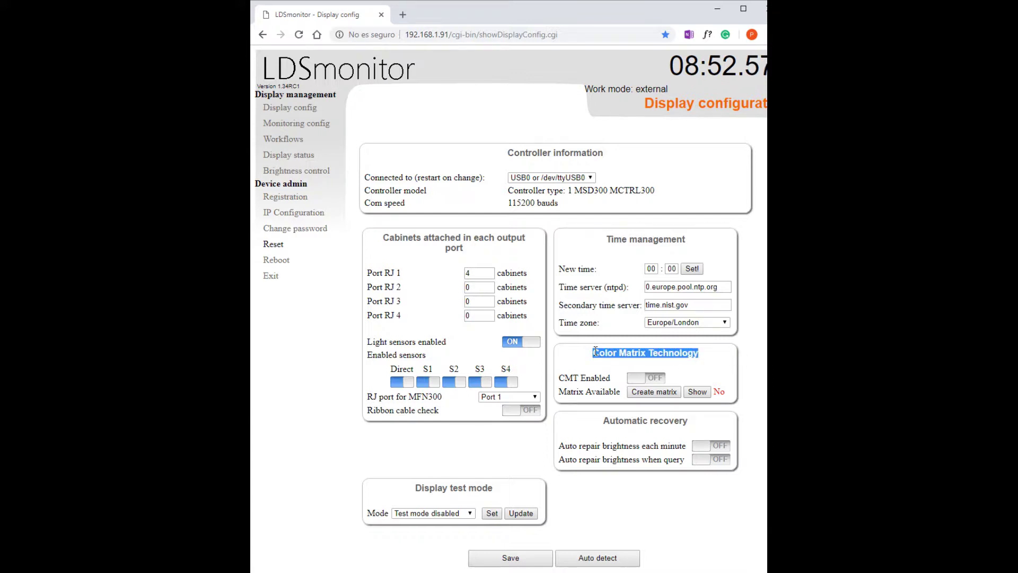
click(641, 352)
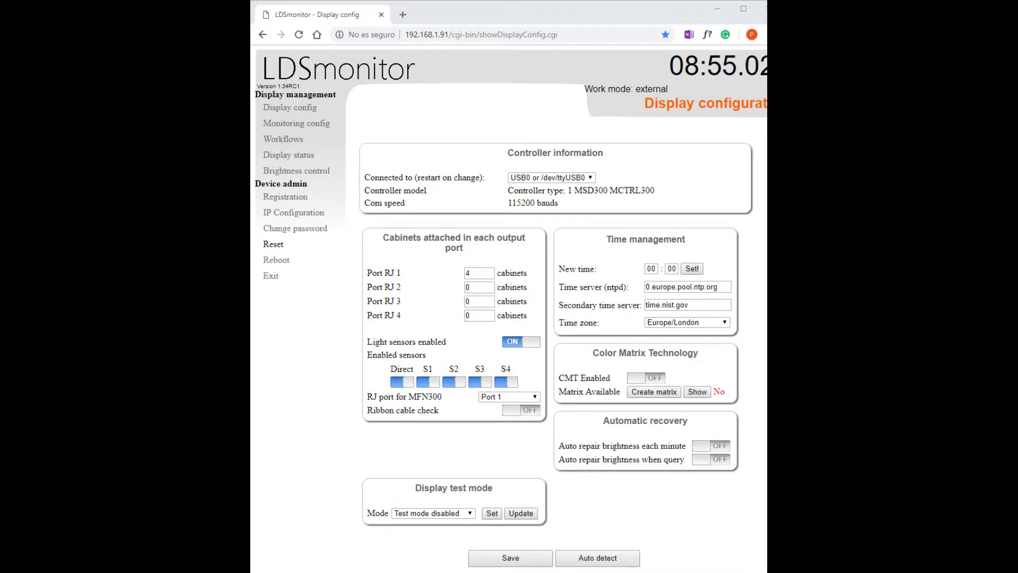
click(730, 521)
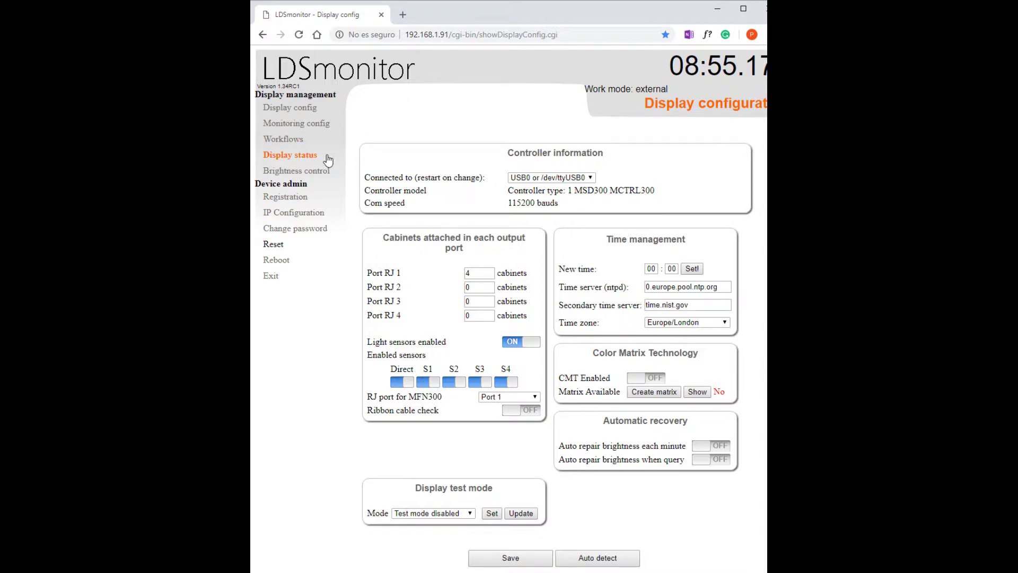
- Open the brightness control settings and set the mode to None
click(316, 175)
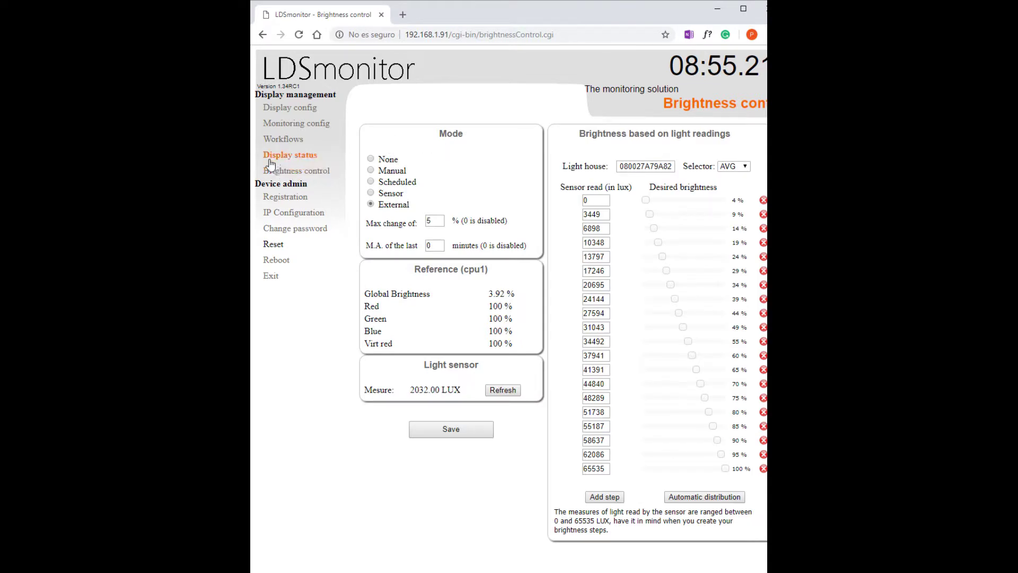
click(370, 159)
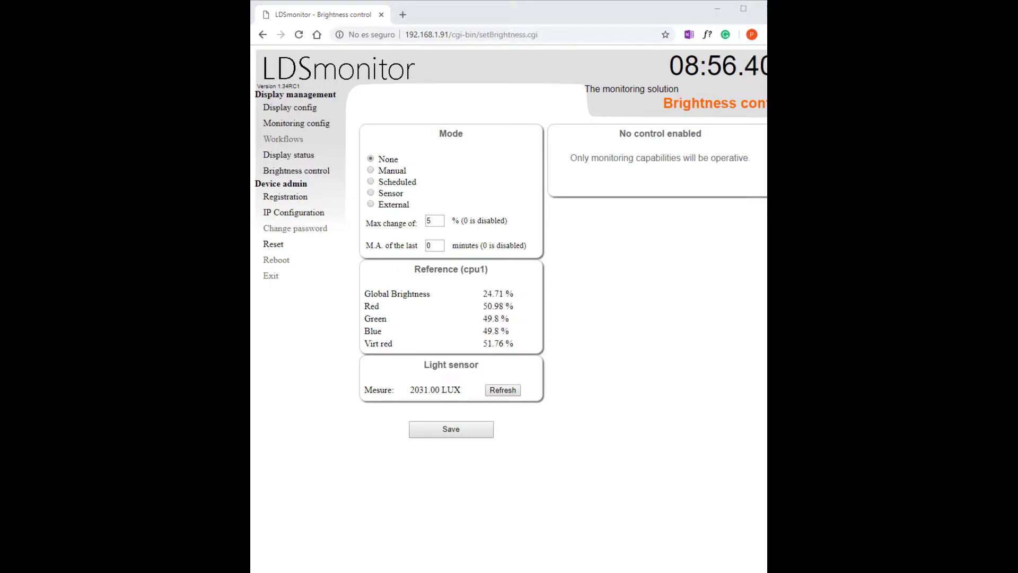
click(618, 523)
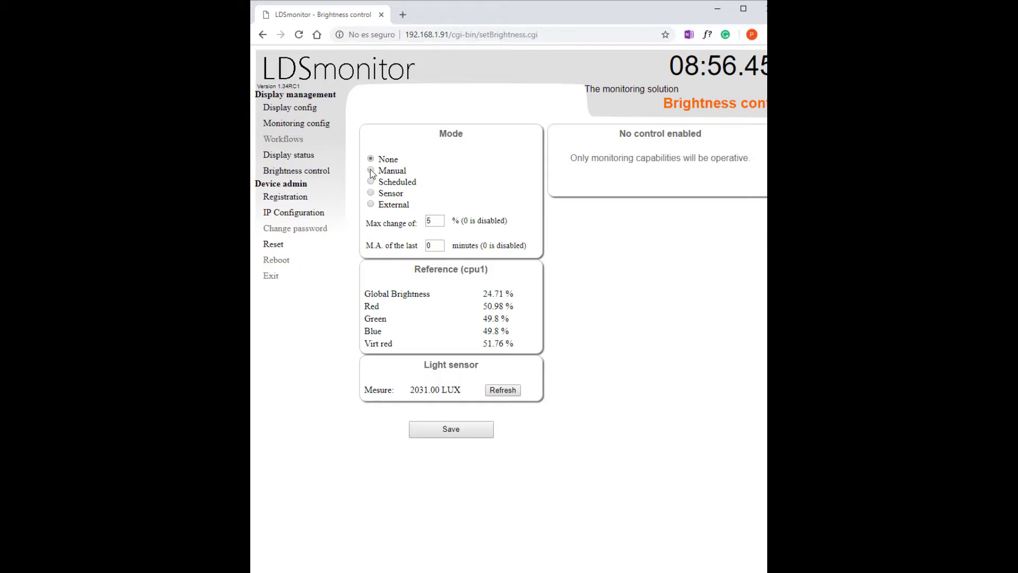
- Save the Manual brightness mode and apply 31% global, 45% red, 59% green and 41% blue to the whole display
click(370, 170)
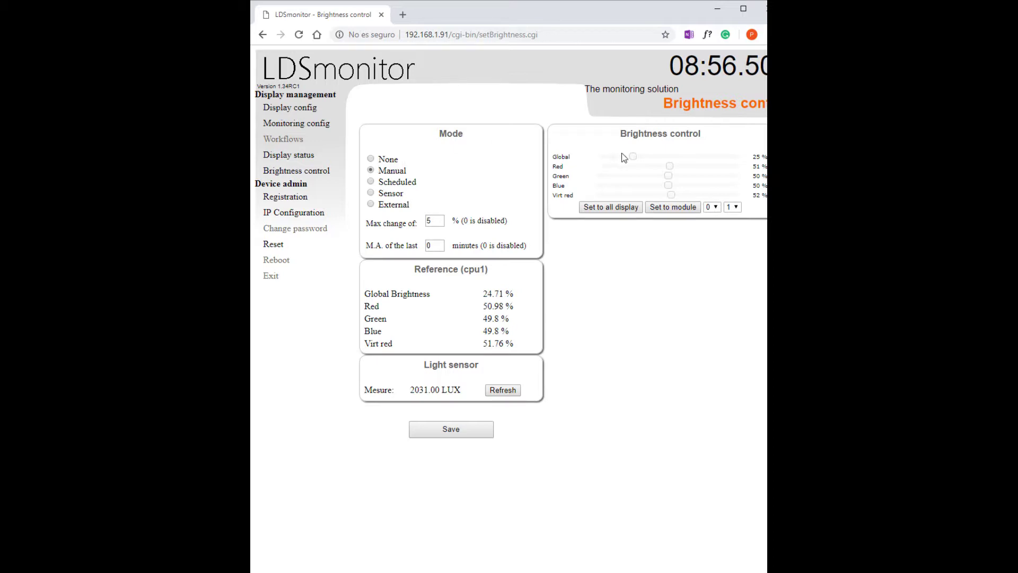
click(638, 158)
click(663, 185)
click(453, 430)
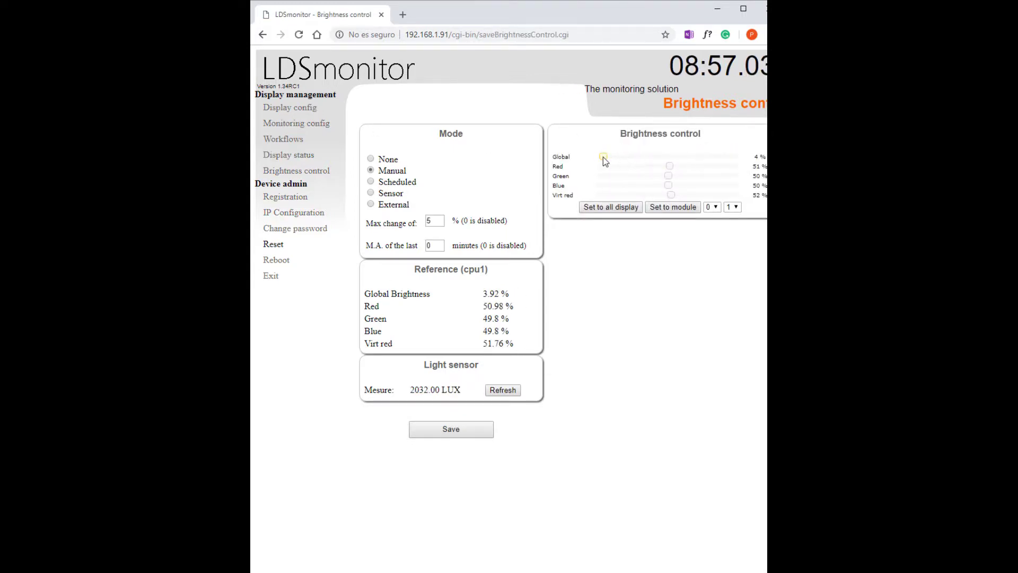
drag(603, 157, 655, 185)
click(613, 211)
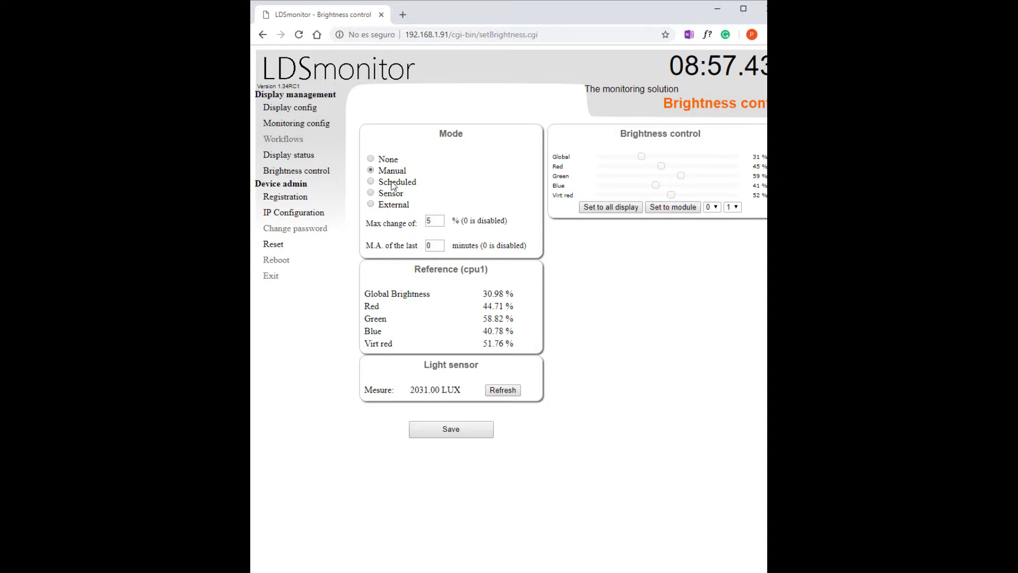
- Switch the brightness mode to Scheduled and save it, and do the same with the Sensor mode
click(371, 182)
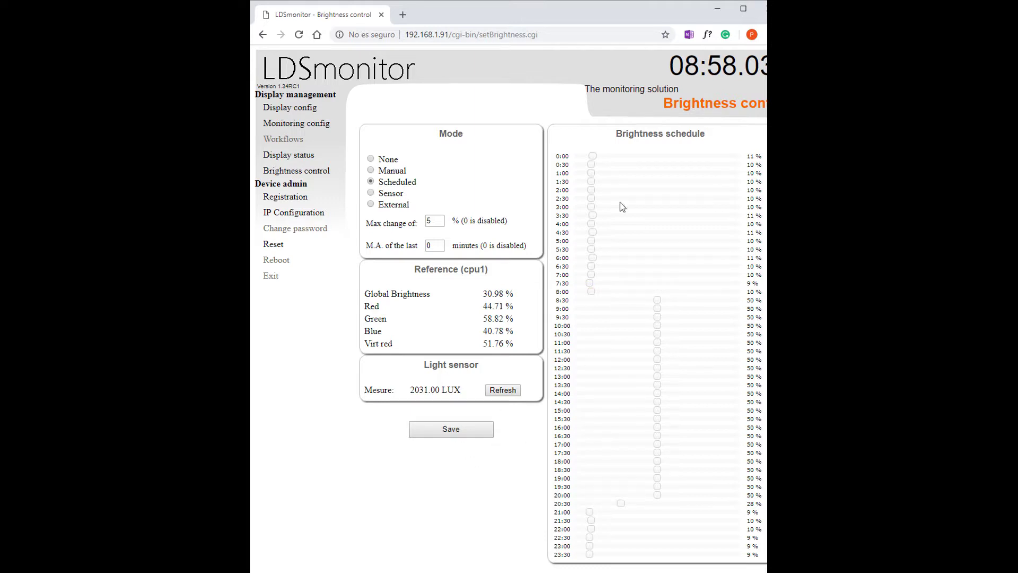
click(448, 431)
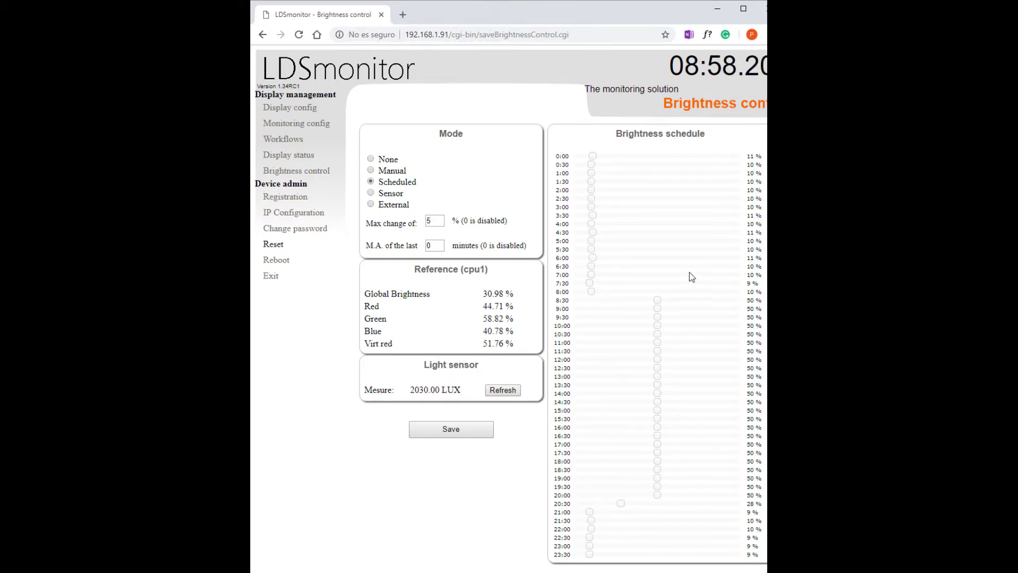
click(371, 194)
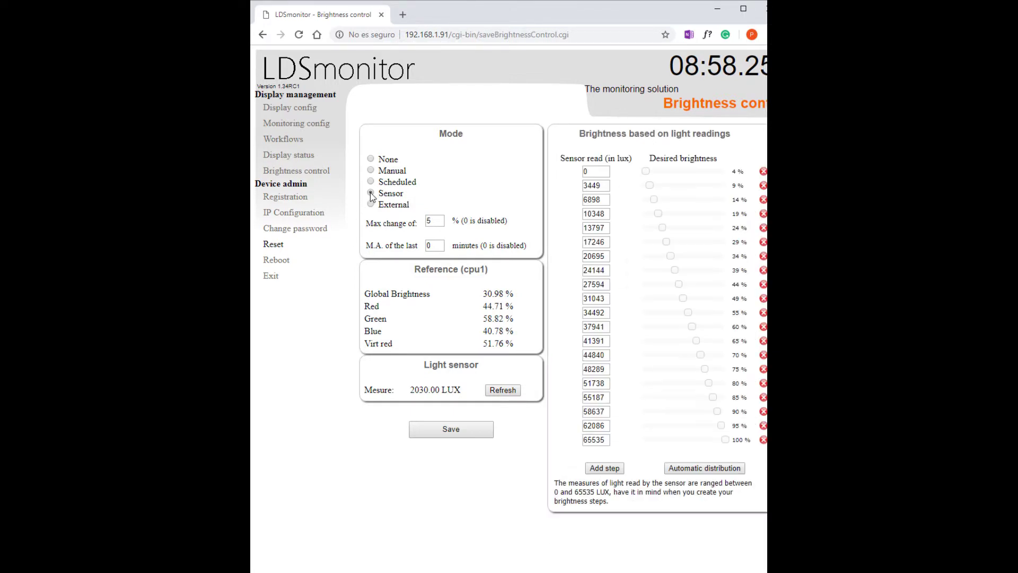
click(454, 429)
- Add three more steps to the sensor-based brightness table
click(602, 471)
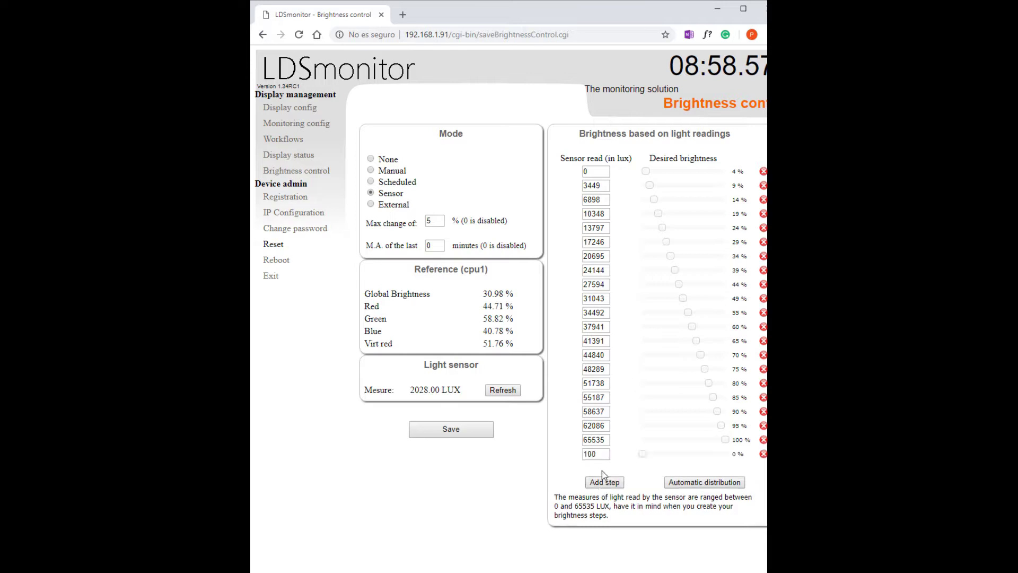
click(601, 481)
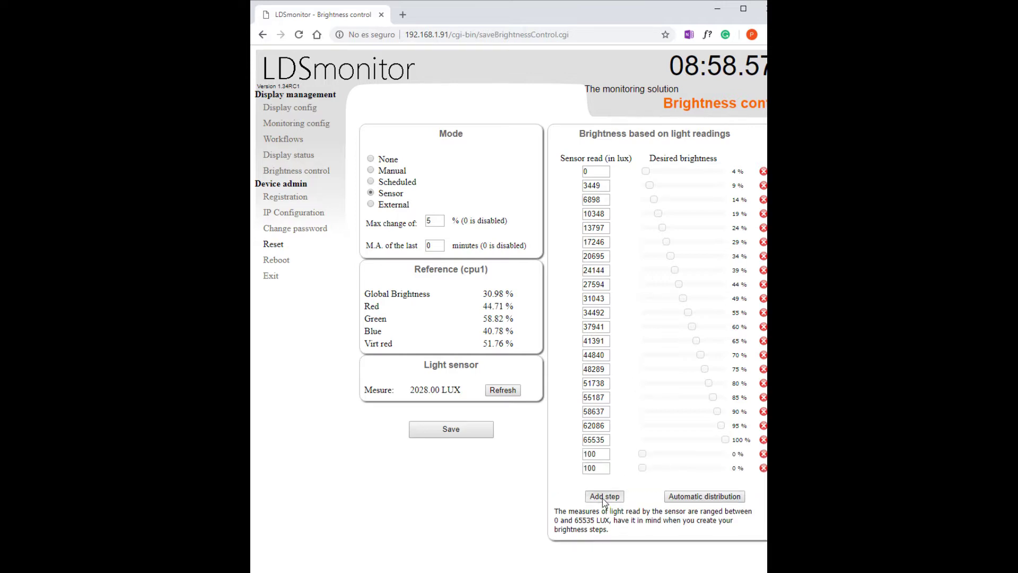
click(602, 497)
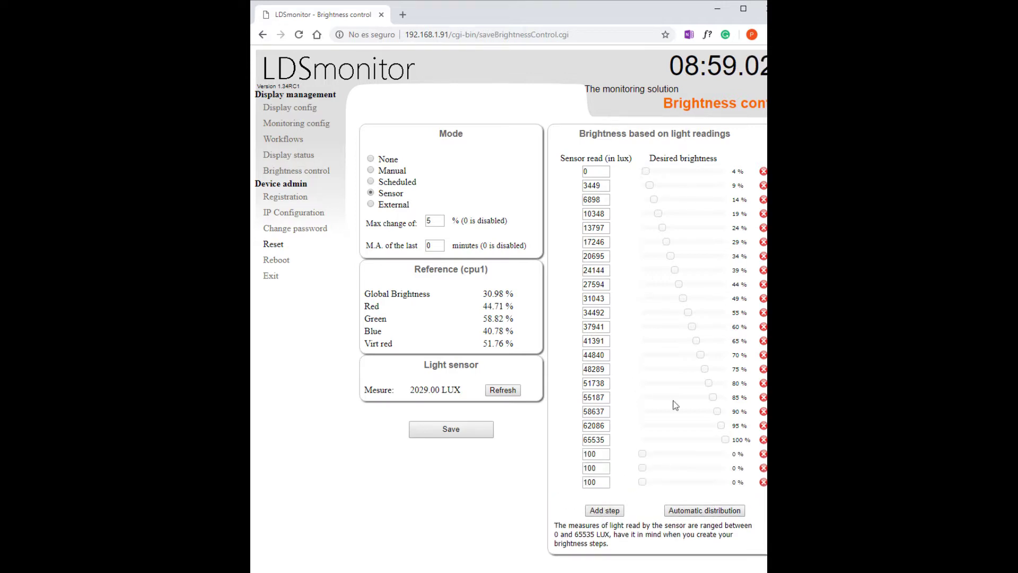
- Distribute the brightness steps automatically over sensor values 0 to 45000 and brightness 4 to 100, and save the settings
click(690, 510)
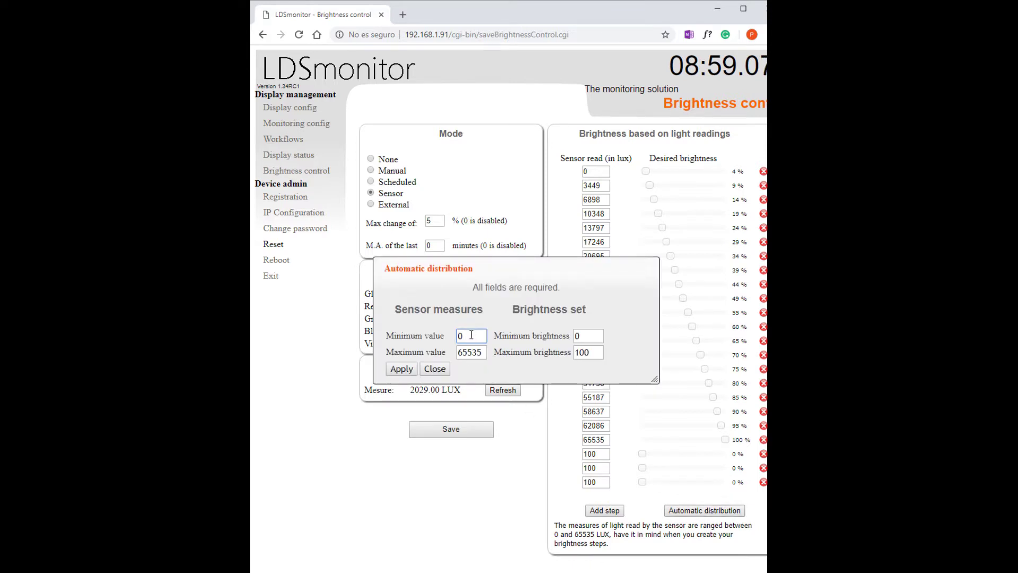
double_click(471, 352)
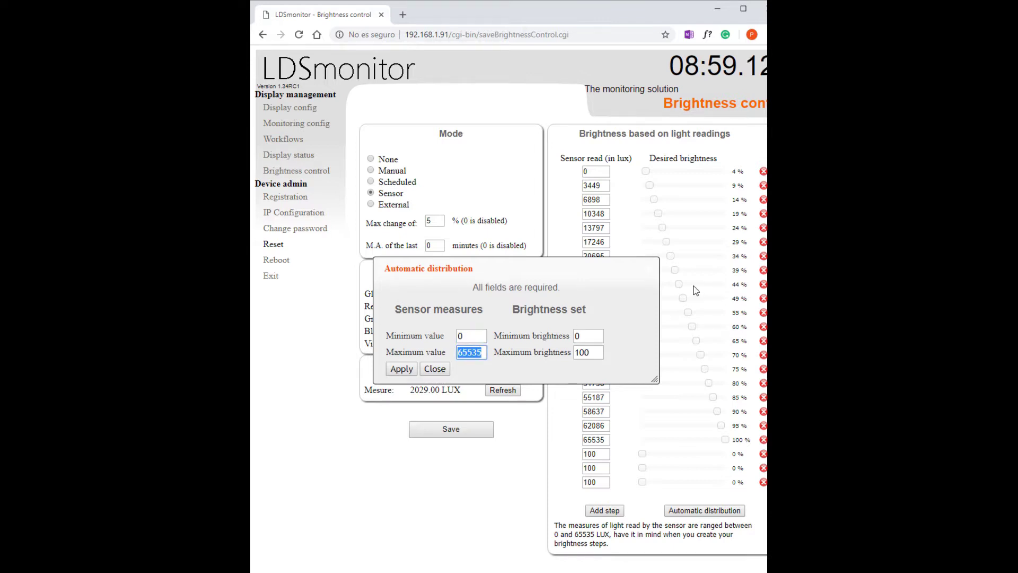
text(45000)
key(Tab)
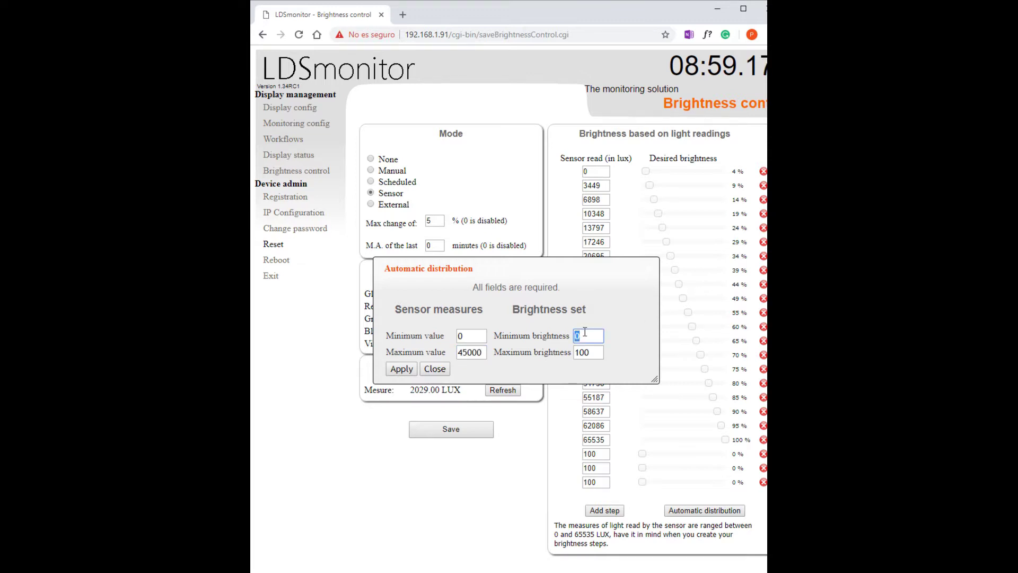
text(4)
click(596, 351)
click(405, 371)
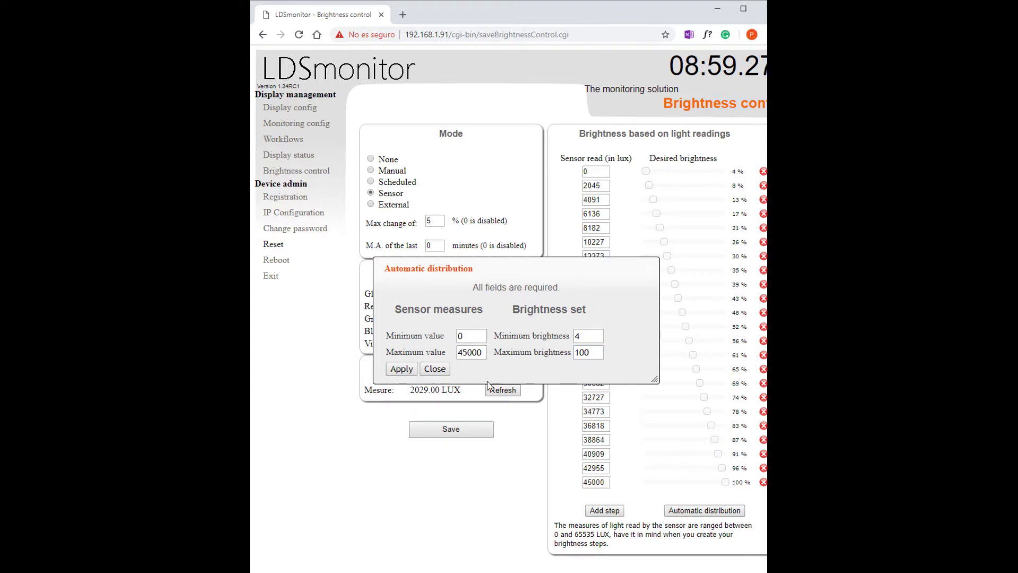
click(435, 368)
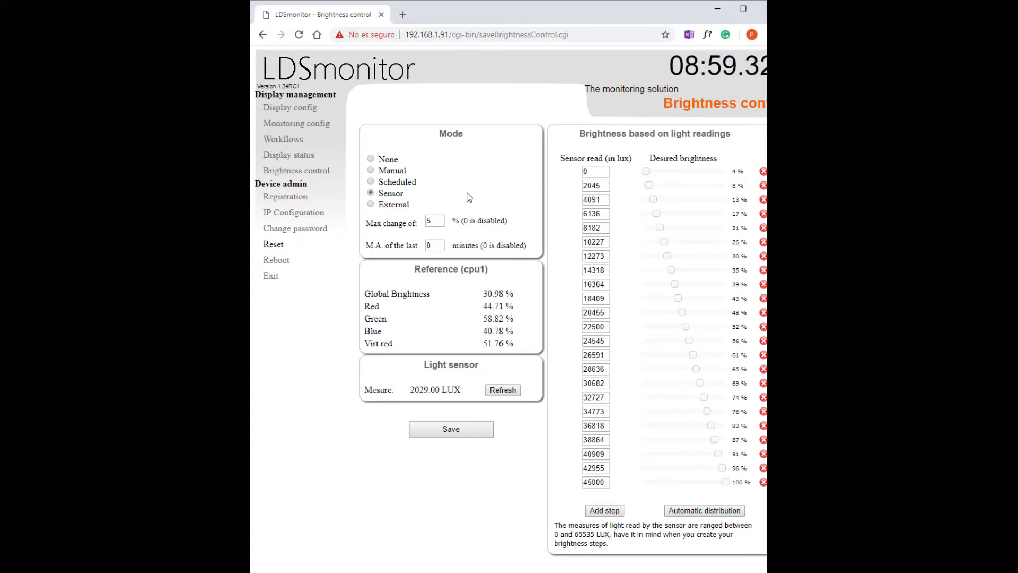
click(454, 431)
- Set the maximum brightness change to 0% to disable the limit, and return it to 5%
double_click(435, 221)
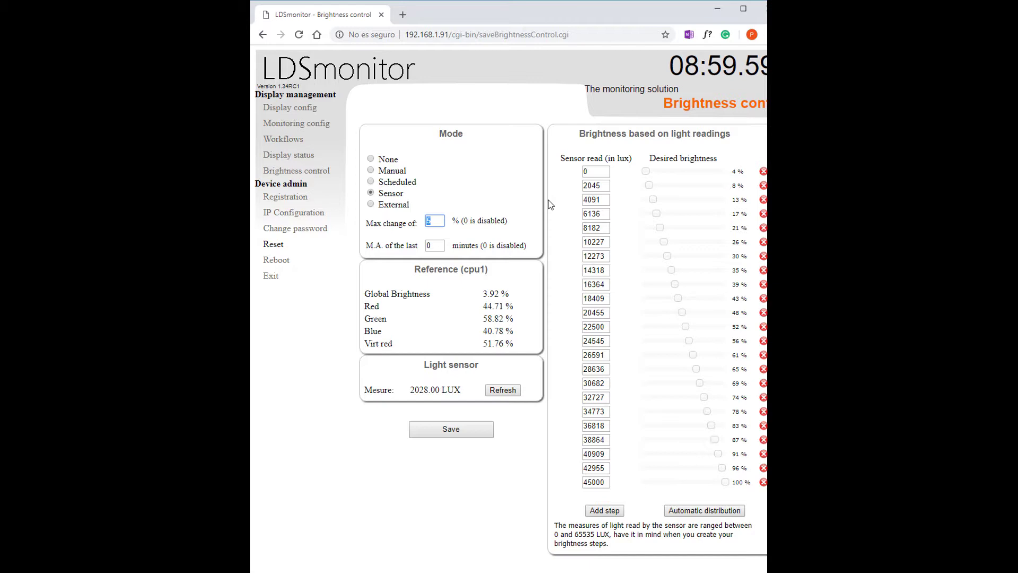
text(0)
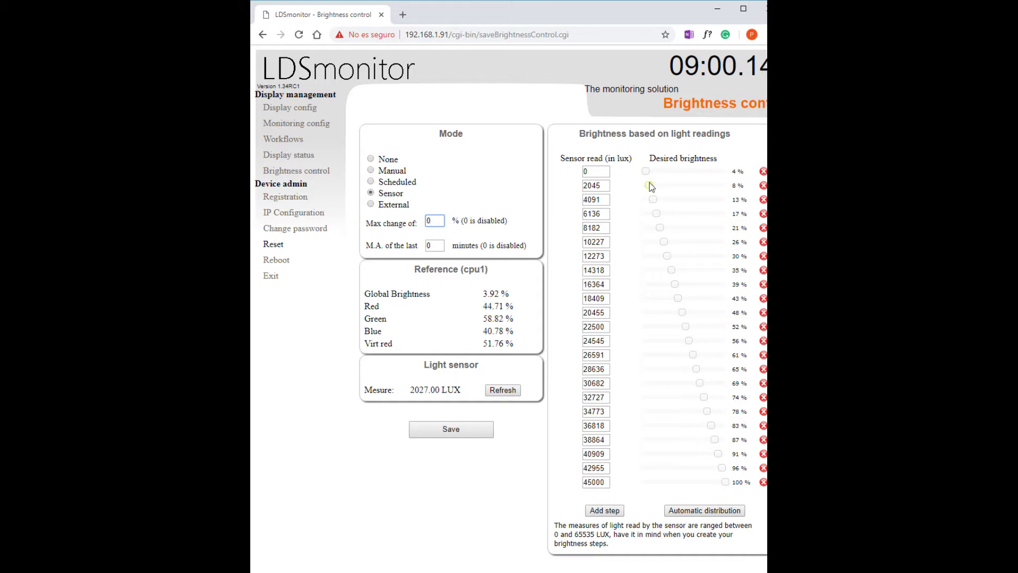
double_click(437, 221)
text(5)
click(507, 233)
- Set the moving average (M.A.) to the last 10 minutes and save the brightness settings
drag(366, 245, 420, 251)
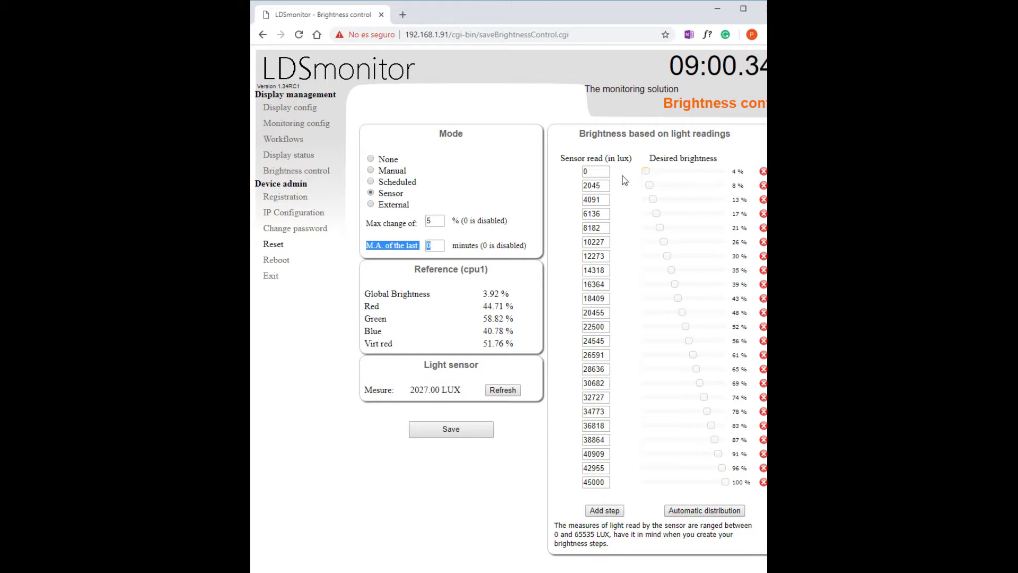
click(441, 246)
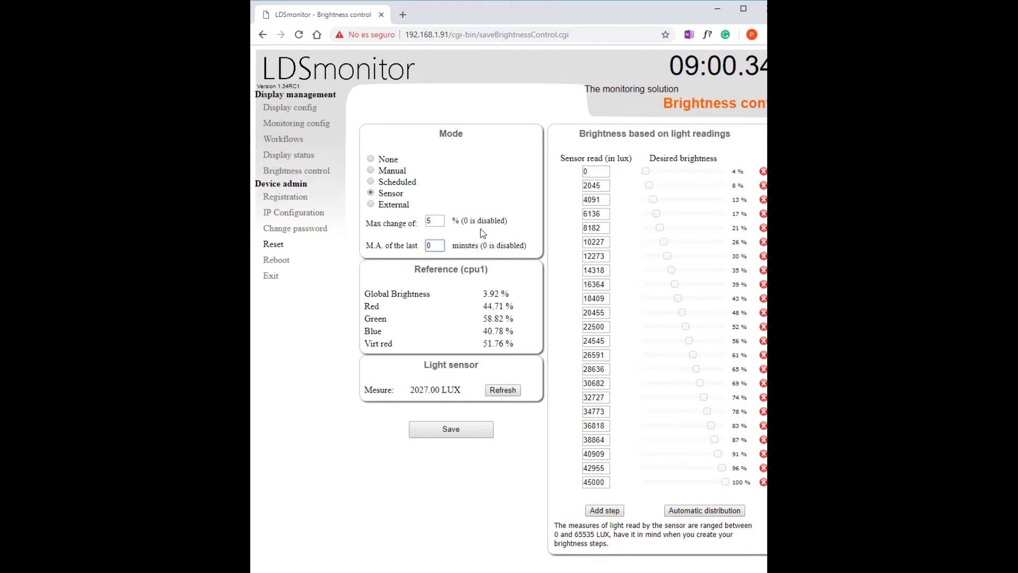
key(BackSpace)
text(10)
click(492, 242)
click(449, 431)
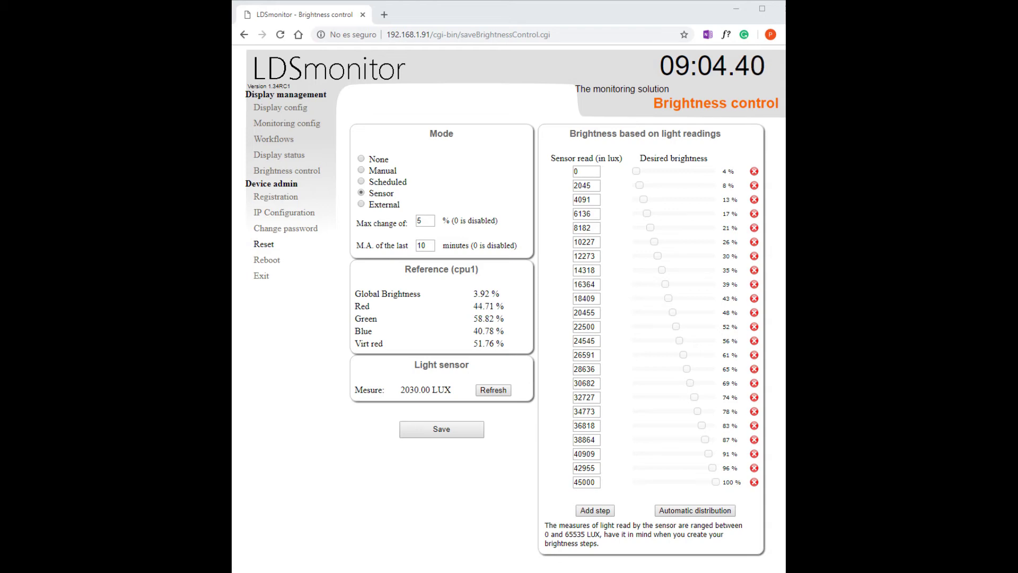
- Switch the brightness mode to External, save it, and highlight the light house device ID
click(363, 205)
click(438, 429)
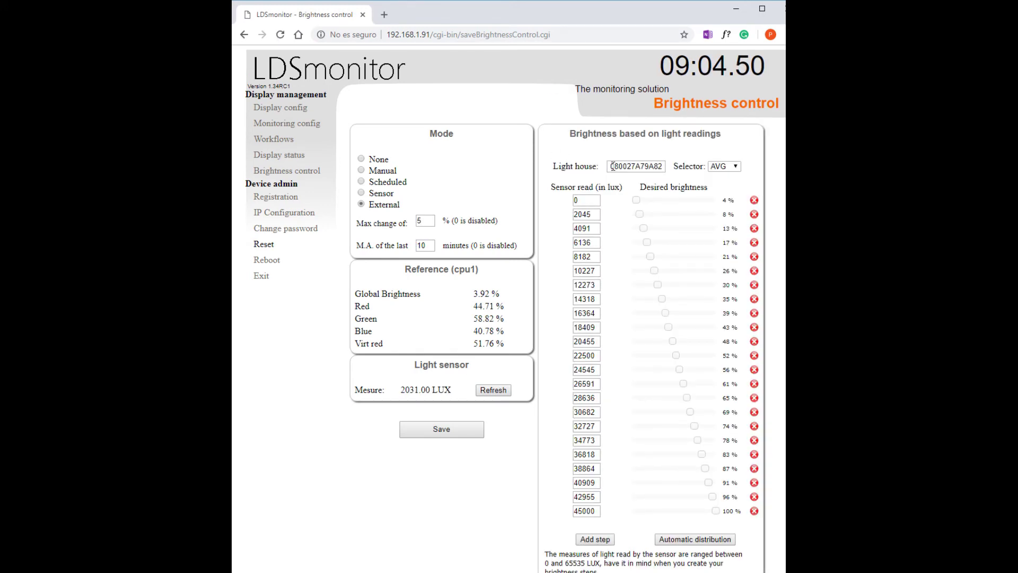
drag(612, 166, 663, 168)
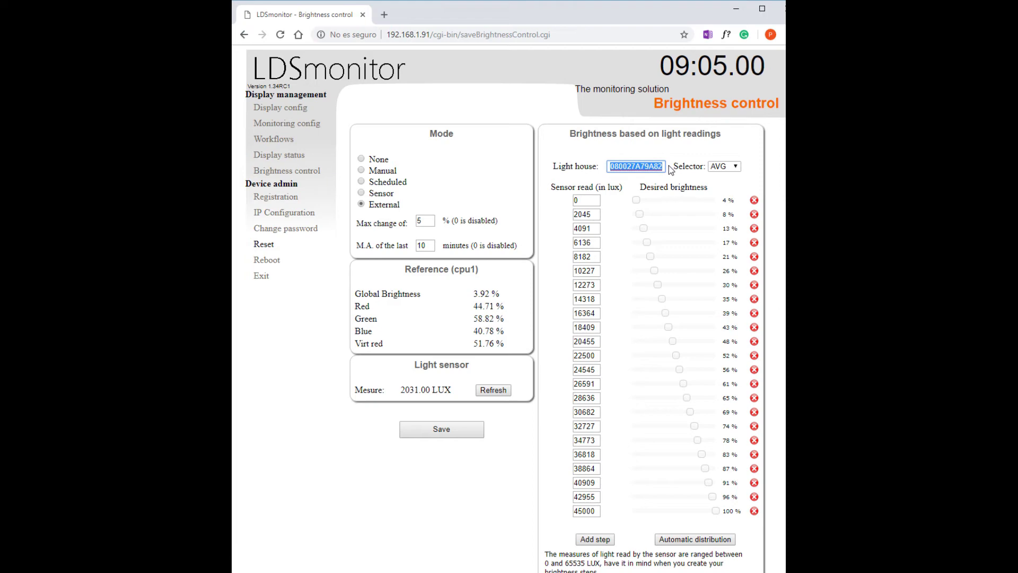
- Examine the available Selector options for the light house readings in the brightness settings
click(673, 155)
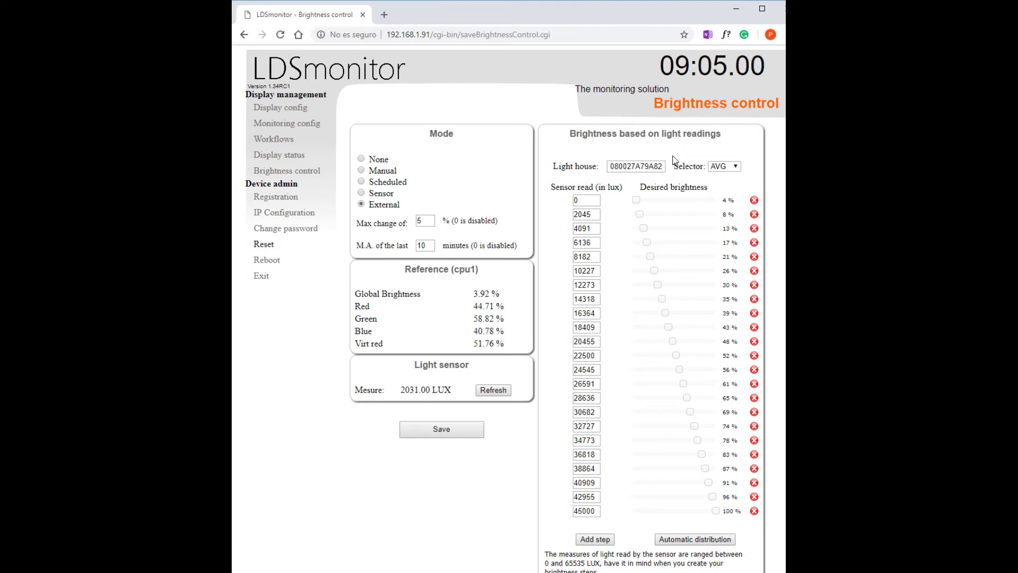
click(726, 166)
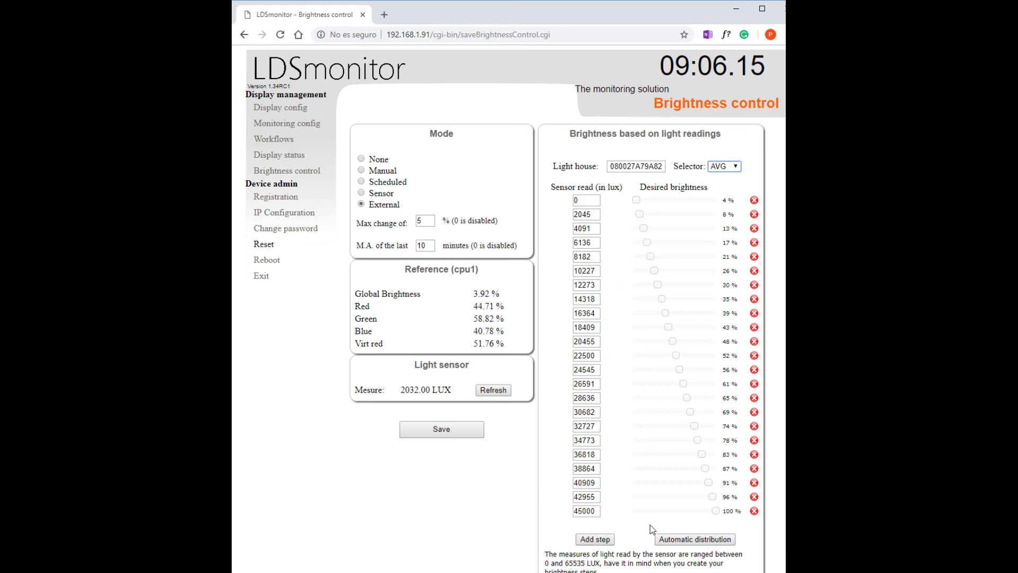
click(493, 510)
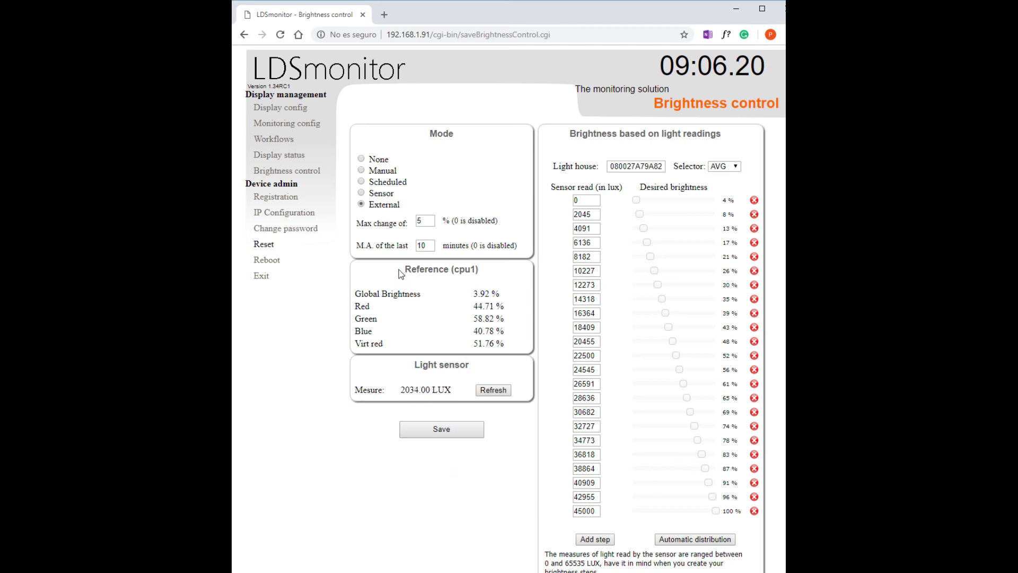
- Highlight the Reference (cpu1) heading to review the reference brightness and color section, and exit the configuration to the device status page
drag(400, 275, 481, 271)
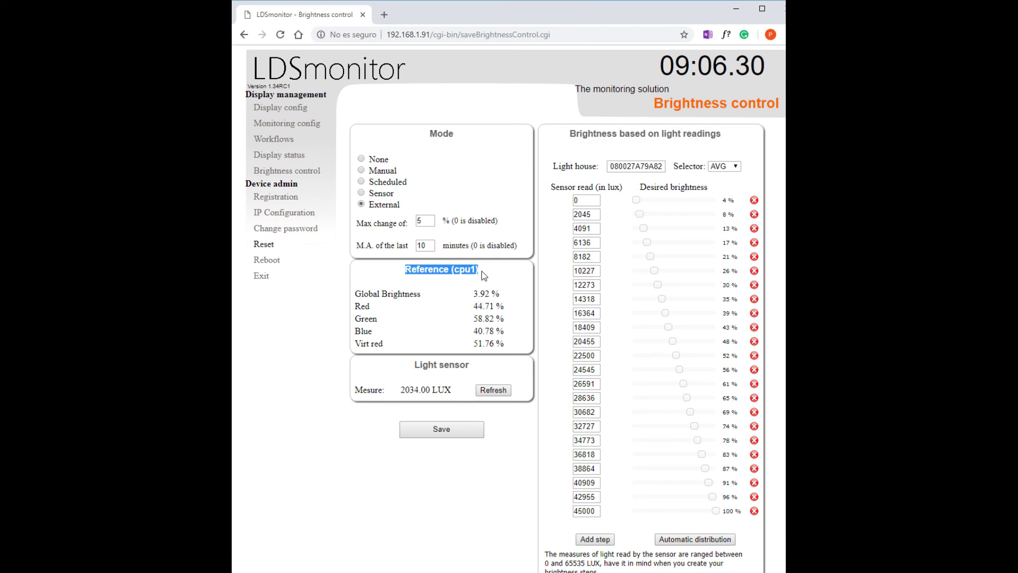
click(484, 275)
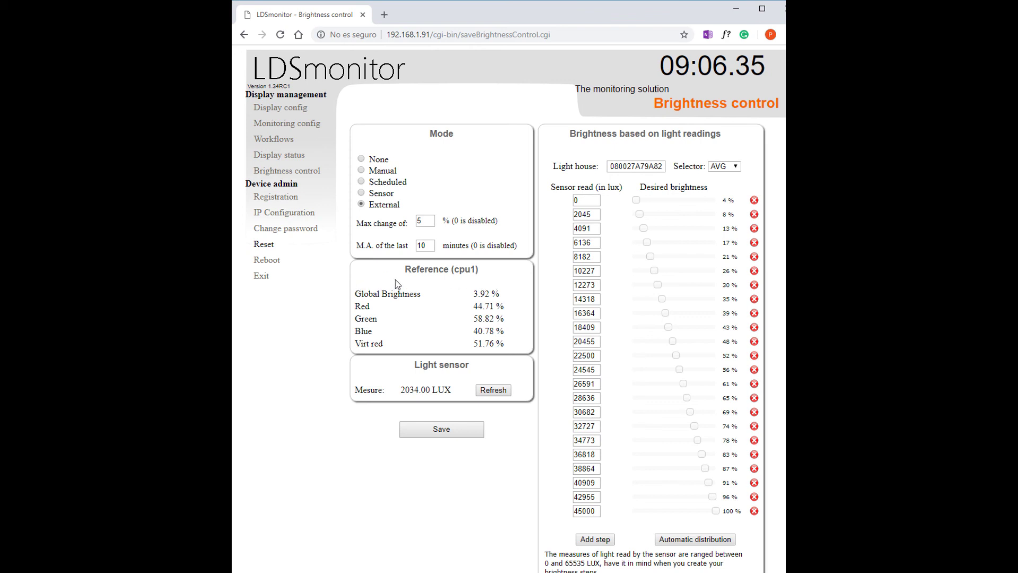
drag(405, 270, 485, 274)
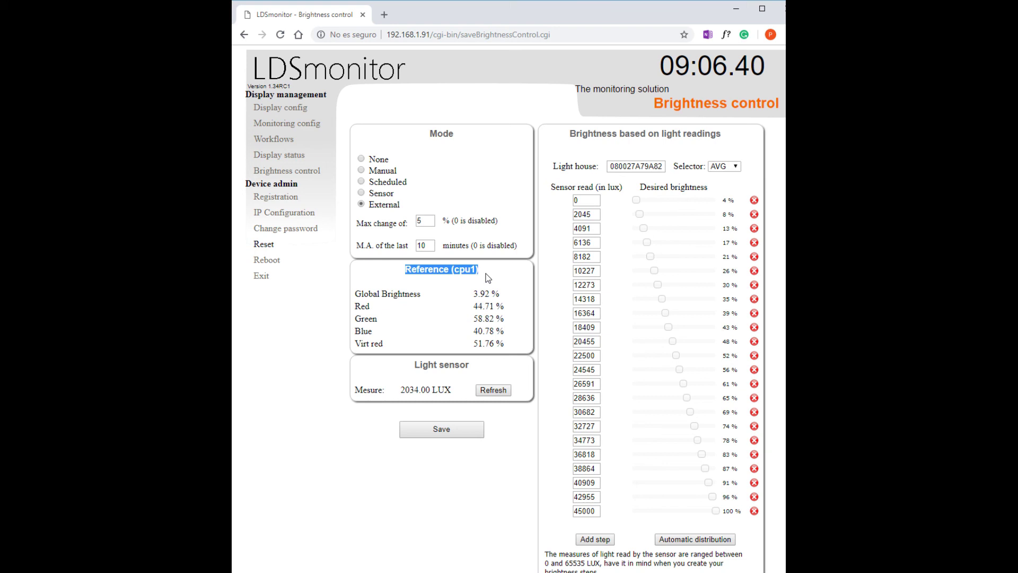
click(341, 279)
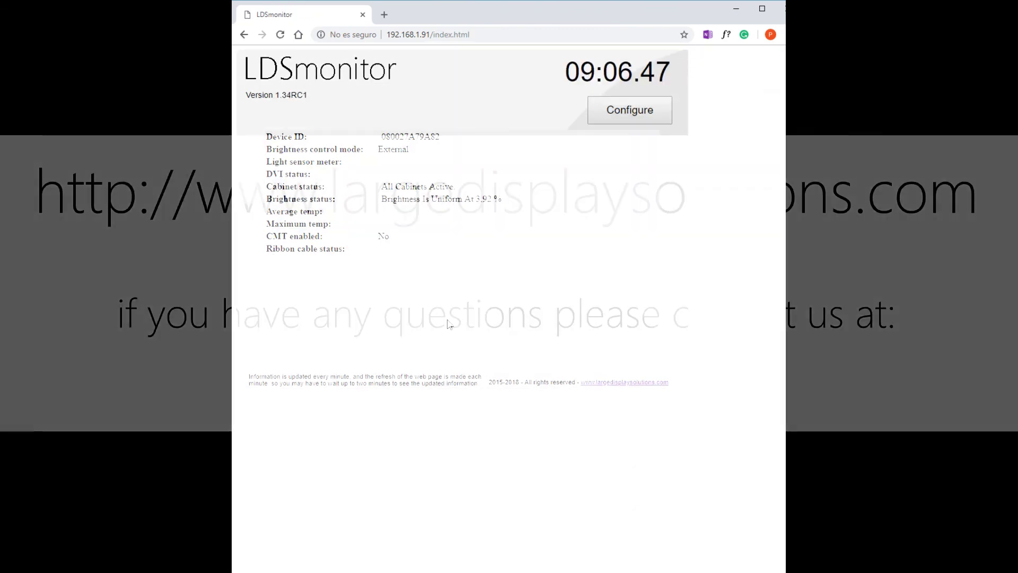